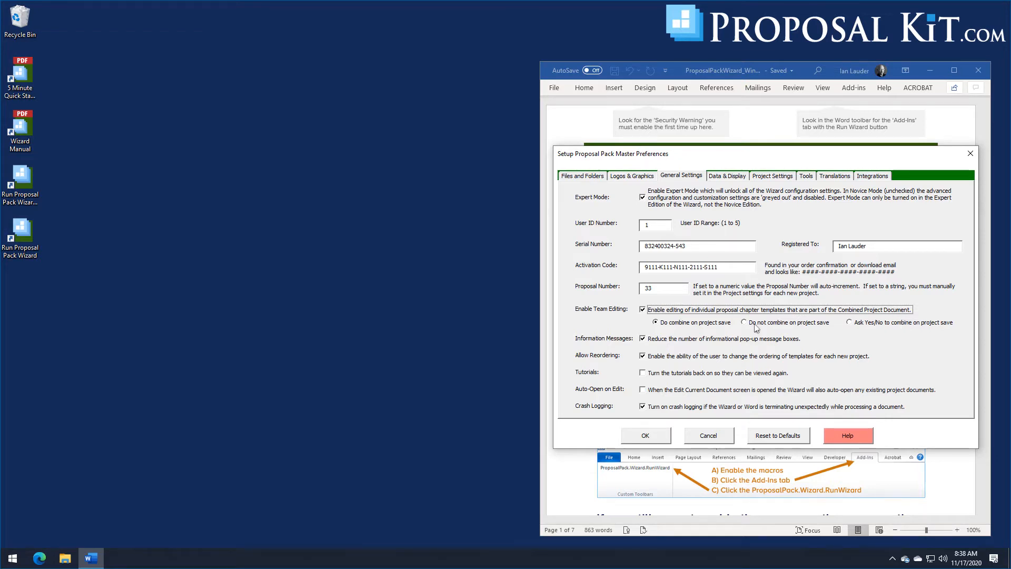
Step: Set team editing to ask Yes/No to combine on project save, and save the preferences
left_click(848, 323)
left_click(647, 436)
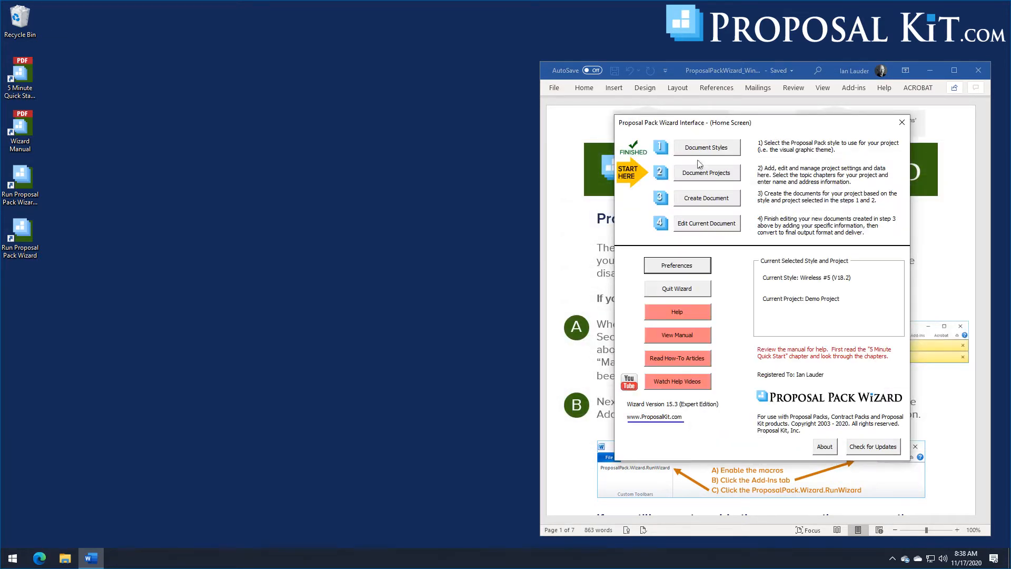
Step: Add a new document project and name it RFP Response
left_click(714, 177)
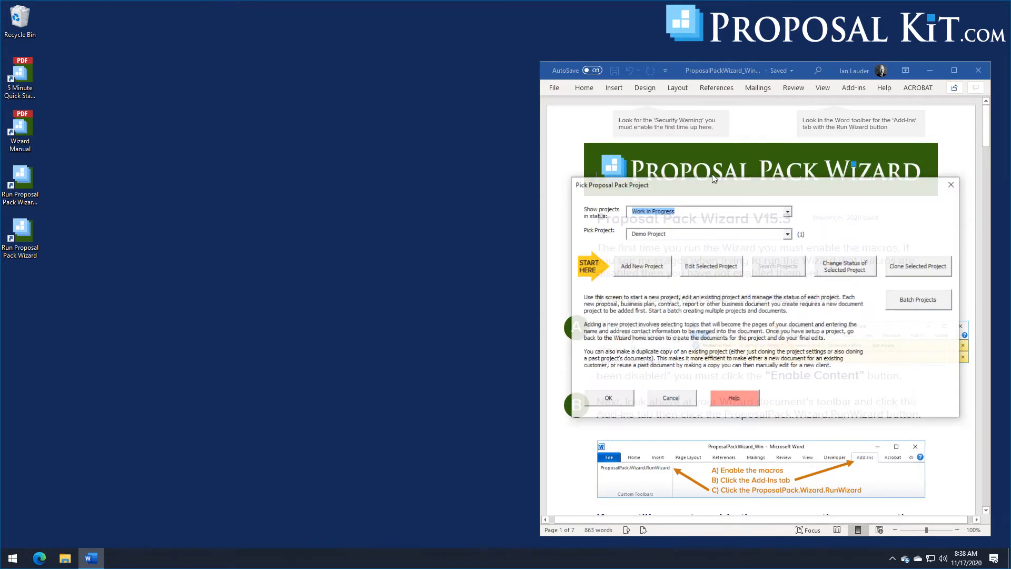
left_click(644, 267)
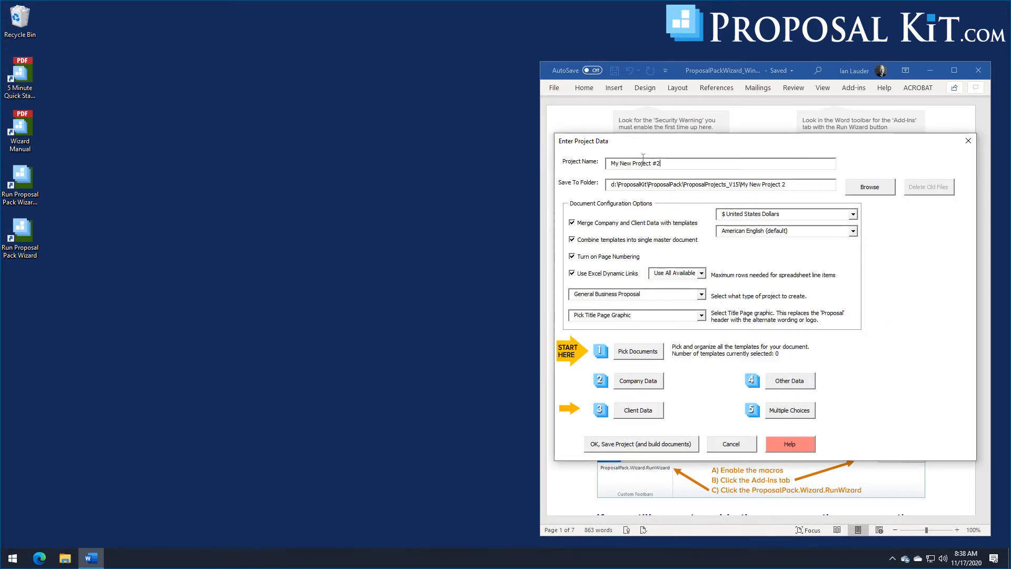
left_click_drag(665, 163, 594, 168)
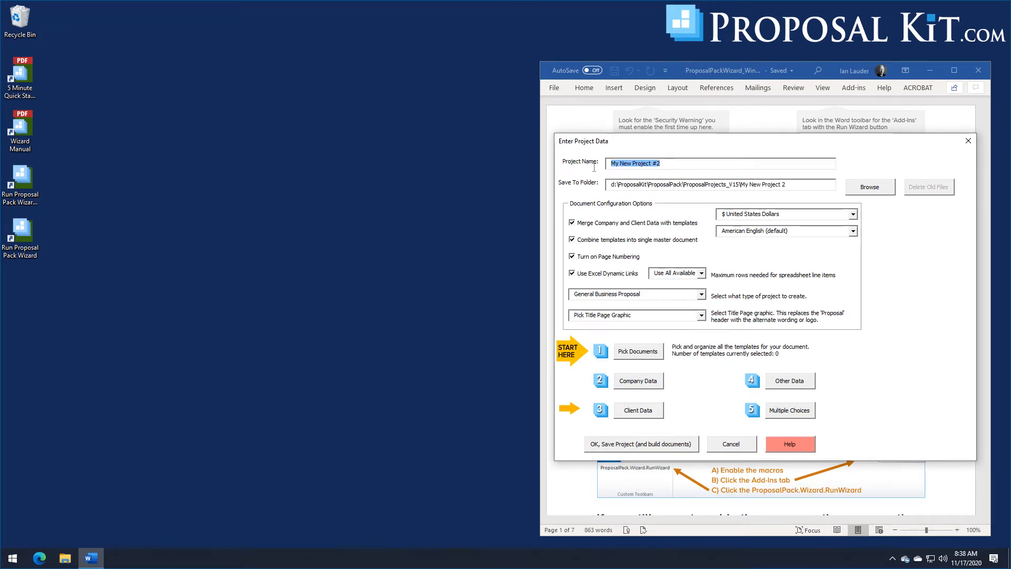
type("RFP REspo")
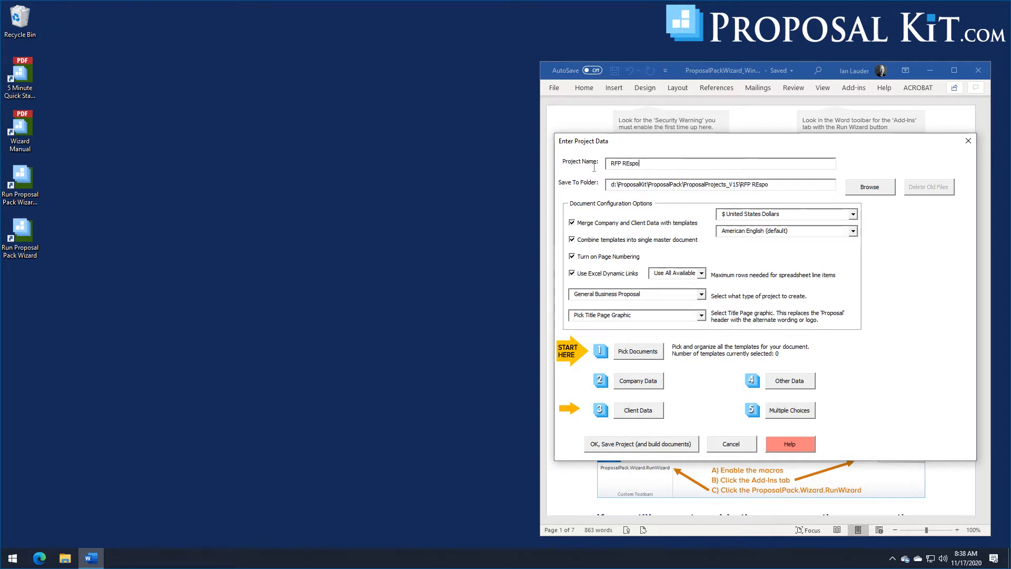
key("BackSpace")
type("ep")
type("ponse")
Step: Add the Cover Letter, Title Page, Table of Contents, Estimate and Back Page templates to the project
left_click(651, 357)
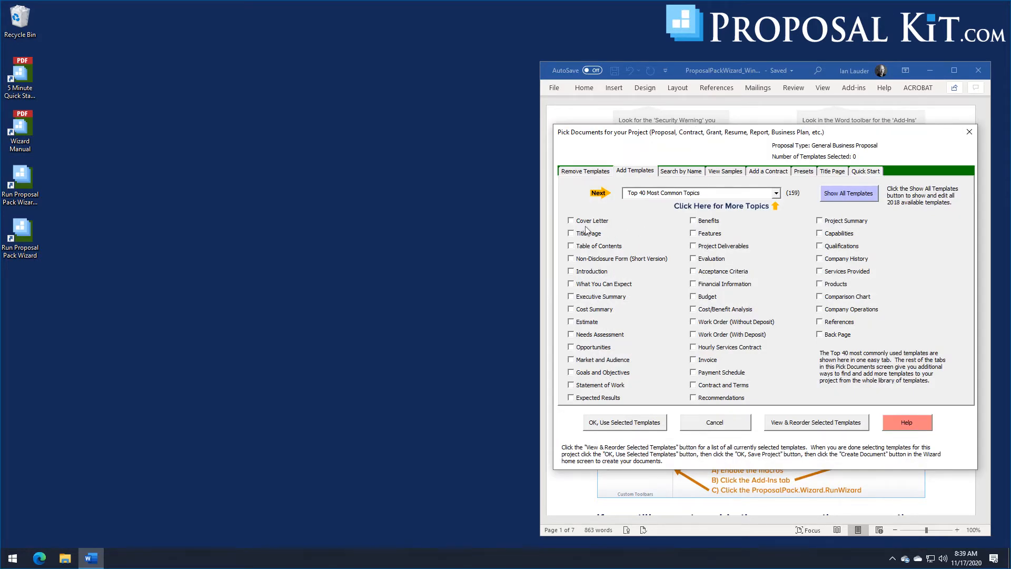
left_click(586, 223)
left_click(584, 233)
left_click(585, 246)
left_click(584, 322)
left_click(821, 335)
left_click(634, 424)
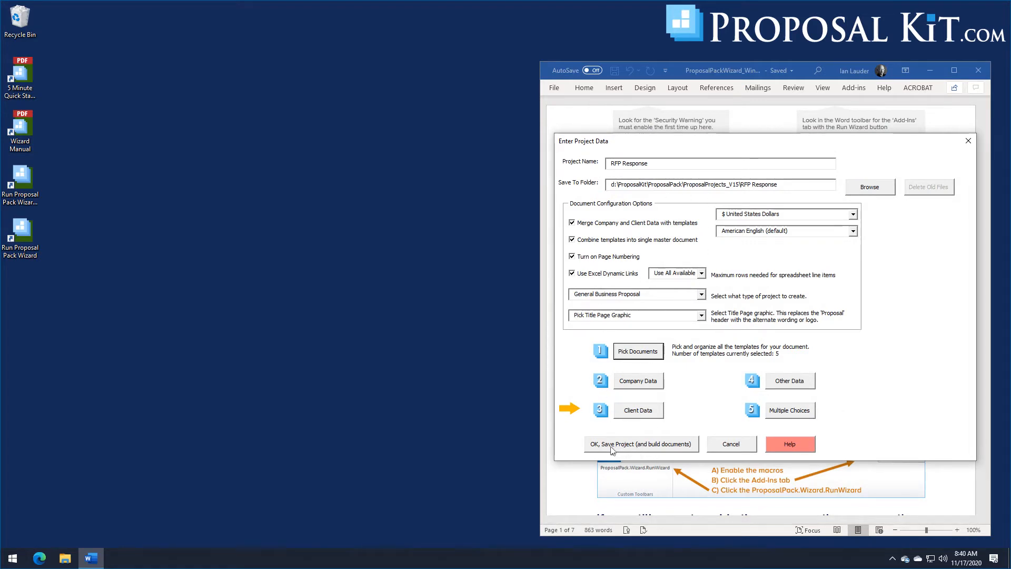
Step: Save the project and build its documents, copying only the individual chapter templates without combining them
left_click(635, 445)
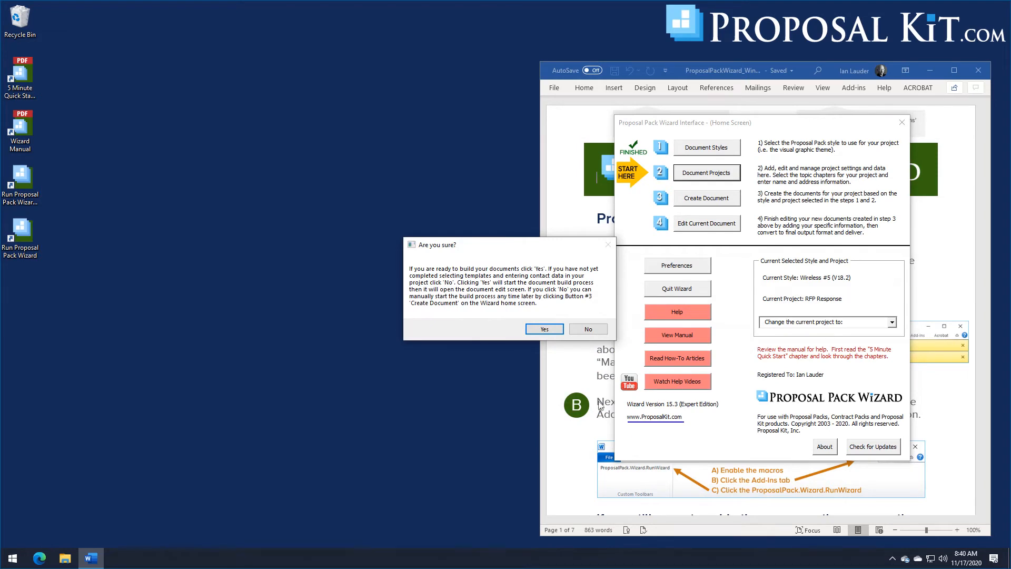
left_click(530, 330)
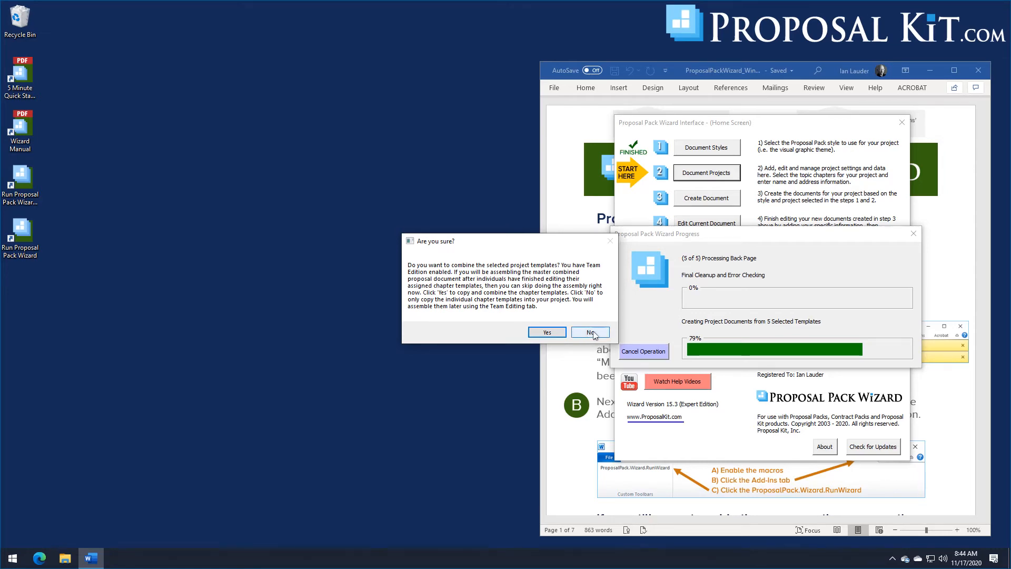
left_click(592, 333)
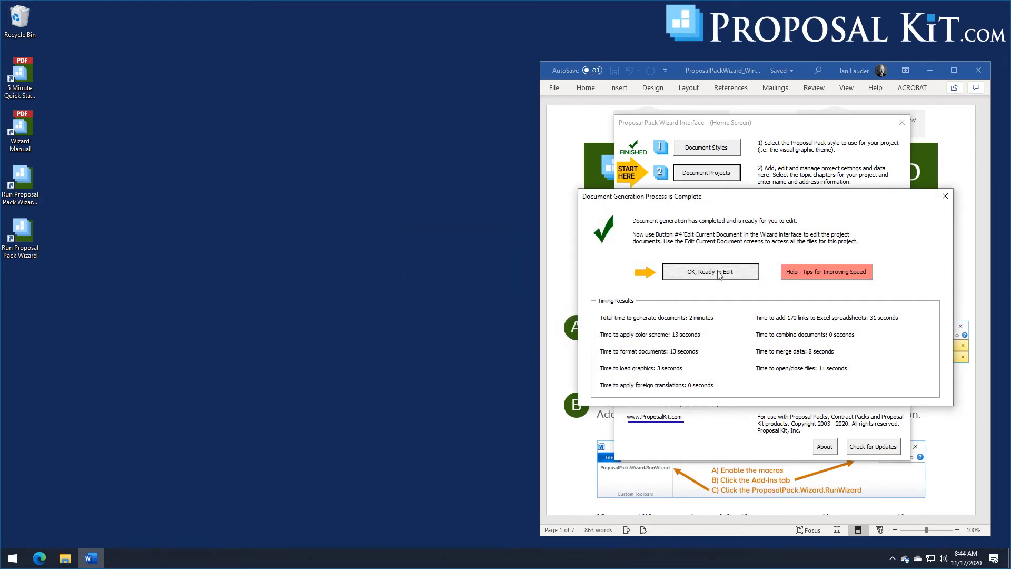
left_click(719, 272)
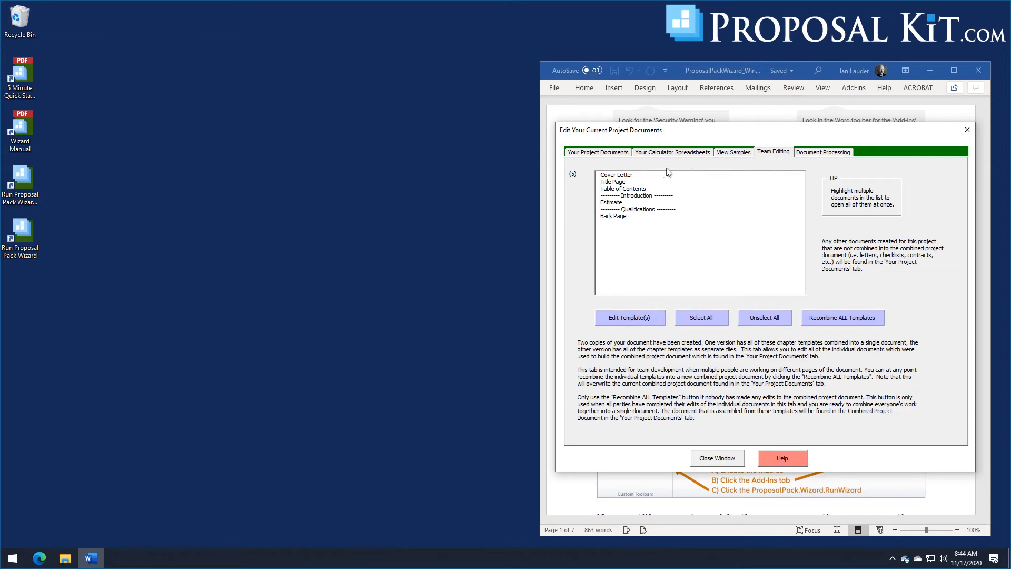
Step: Check the project documents list, and return to the list of team editing templates
left_click(604, 157)
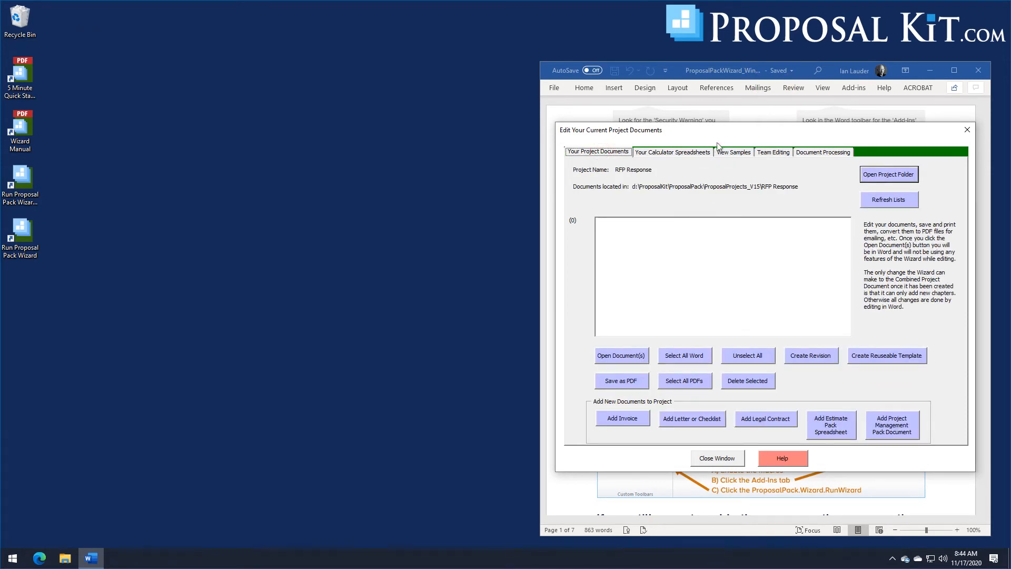
left_click(773, 153)
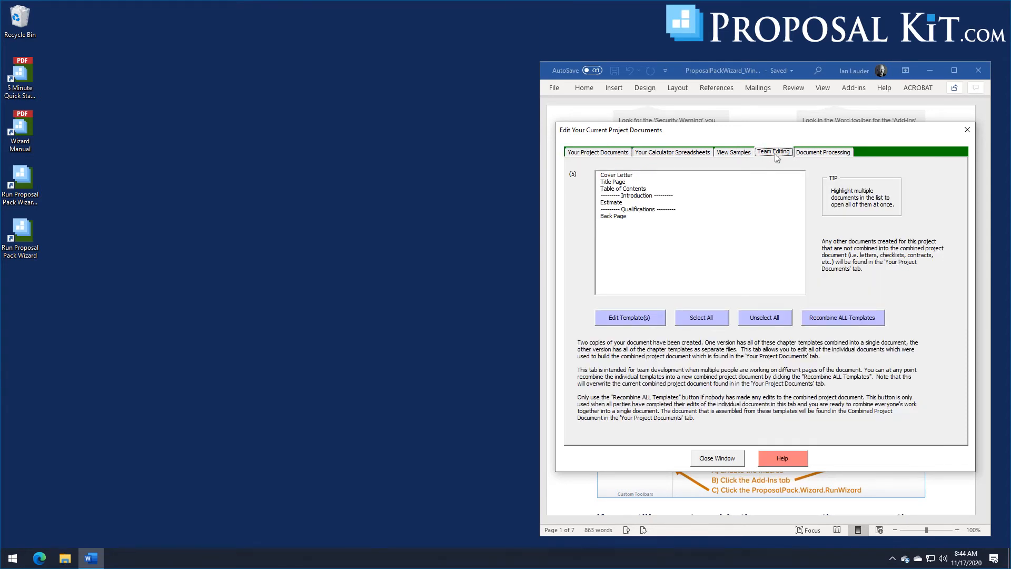
left_click_drag(611, 176, 614, 221)
left_click(613, 203)
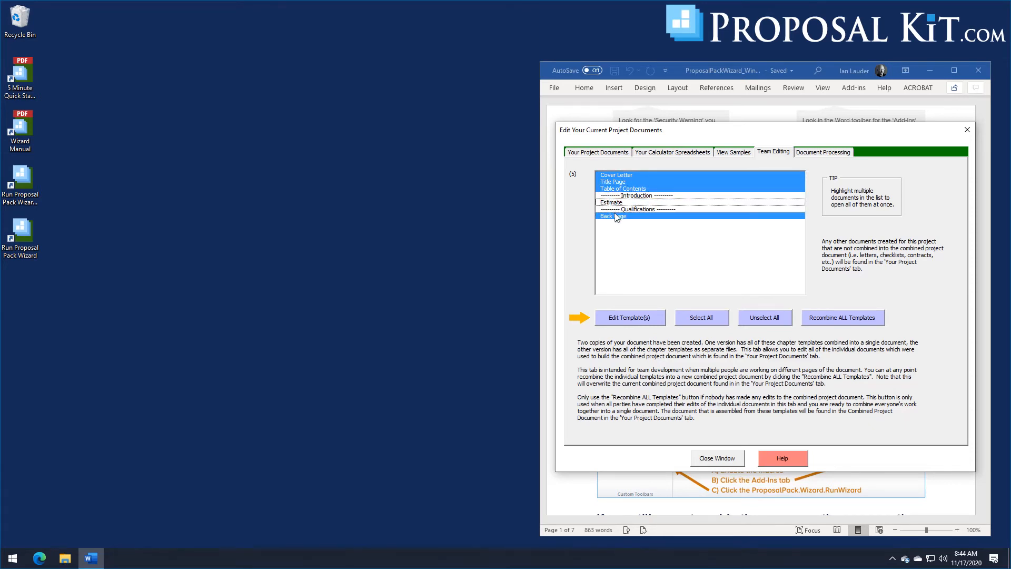
left_click(614, 216)
left_click(614, 189)
left_click(615, 181)
left_click(615, 176)
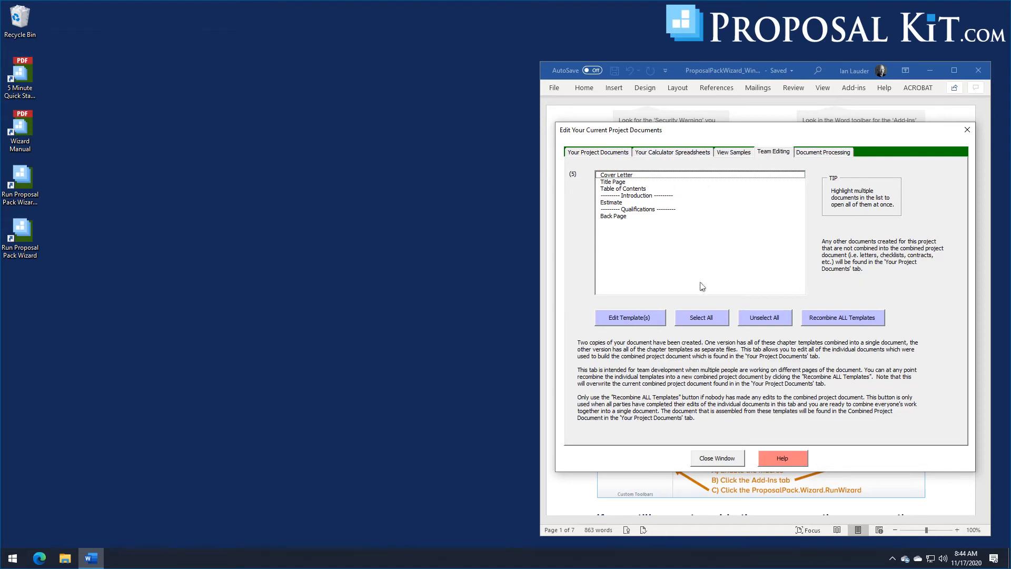
Step: Open the Back Page template for editing, look it over, and close the document
double_click(614, 216)
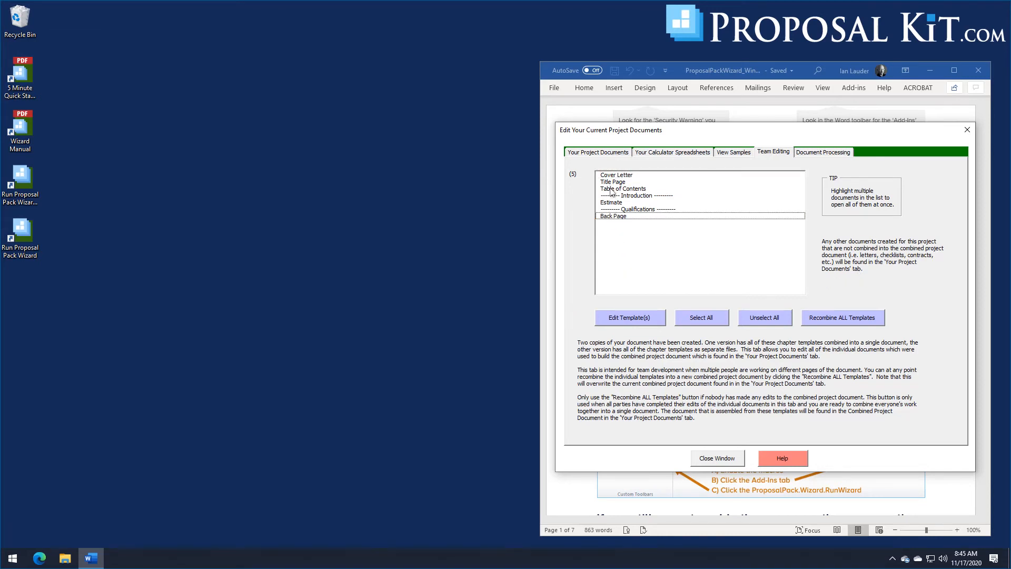
left_click(614, 217)
left_click(627, 319)
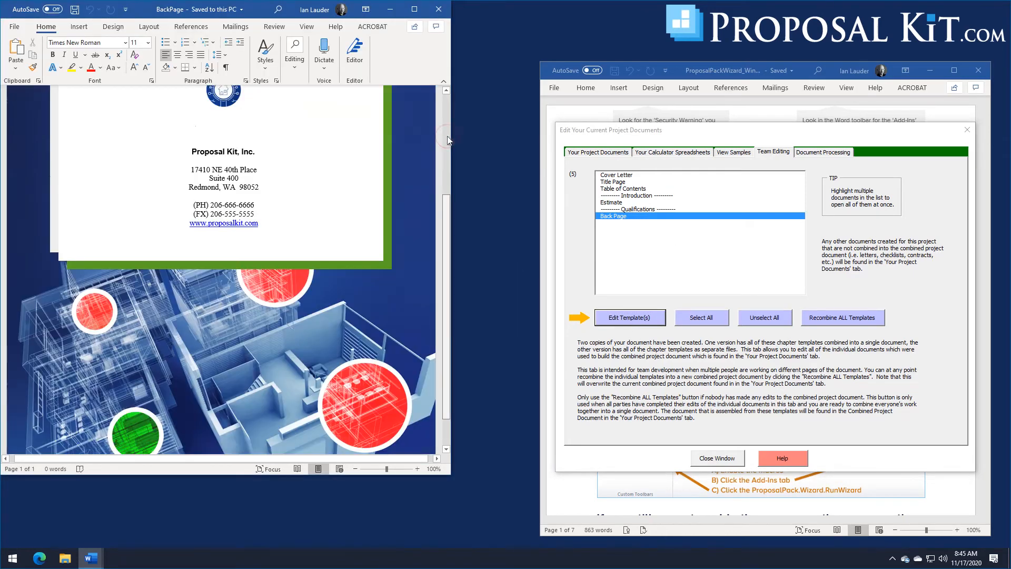
left_click(439, 9)
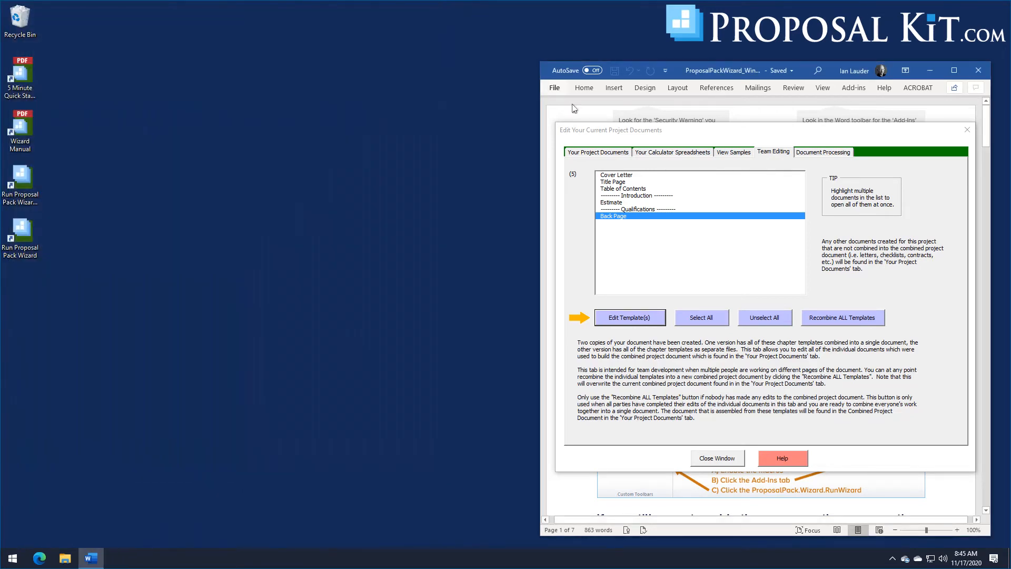
Step: Open the RFP Response project folder to examine its individual template files, and close the folder
left_click(611, 153)
left_click(899, 176)
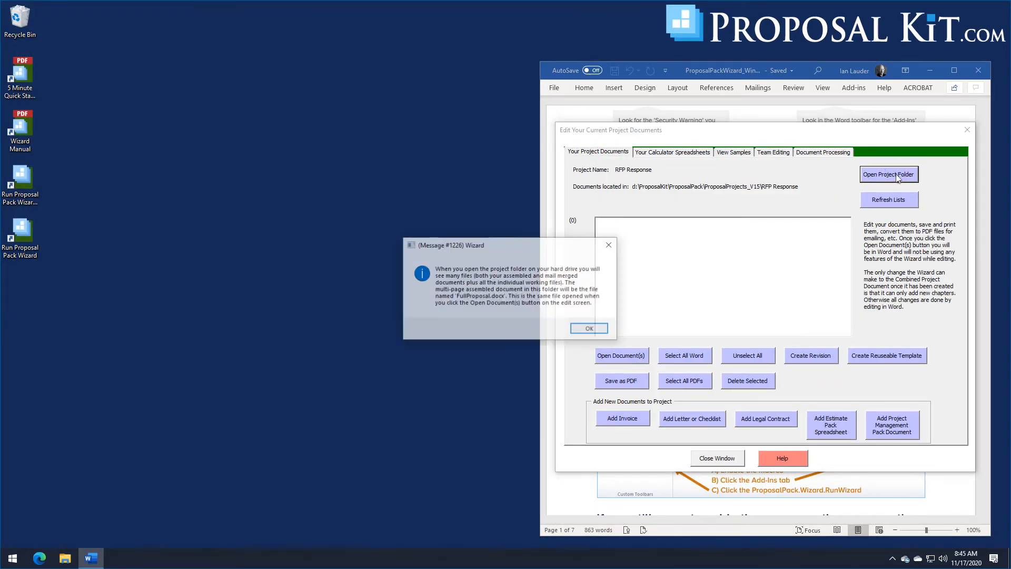
left_click(595, 329)
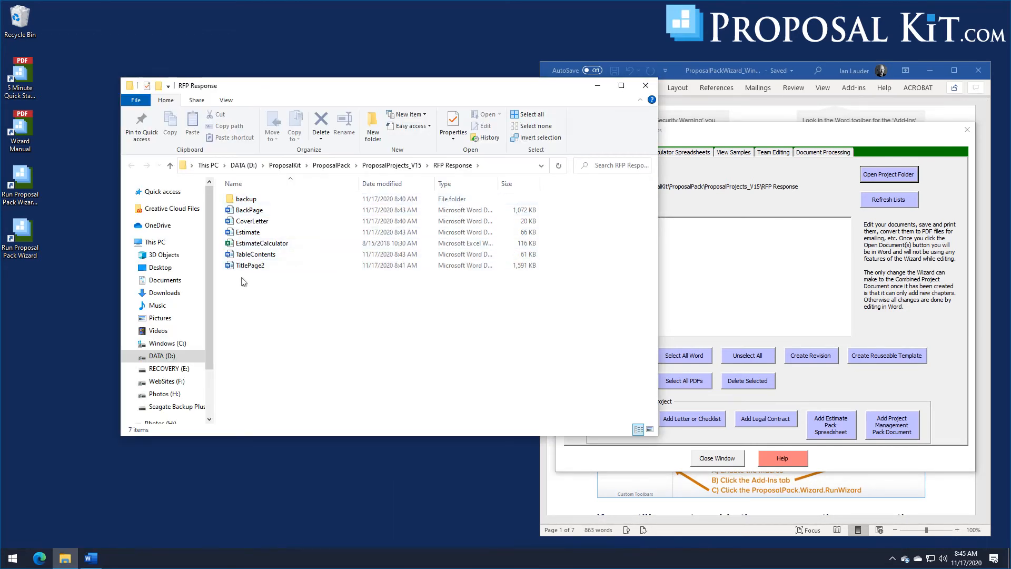
left_click_drag(367, 87, 321, 38)
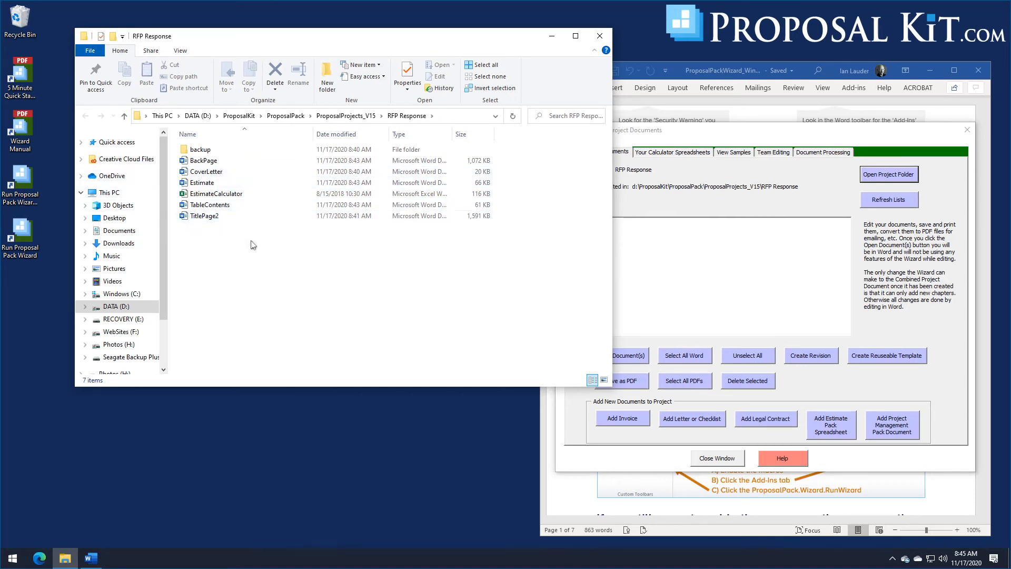
left_click(599, 36)
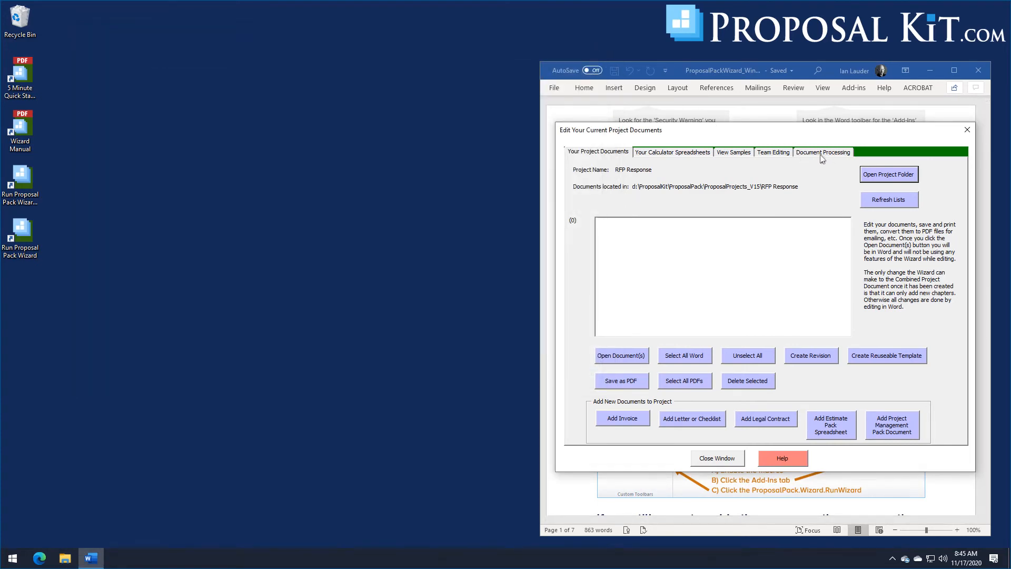
Step: Recombine all the team editing templates into a single combined project document
left_click(767, 155)
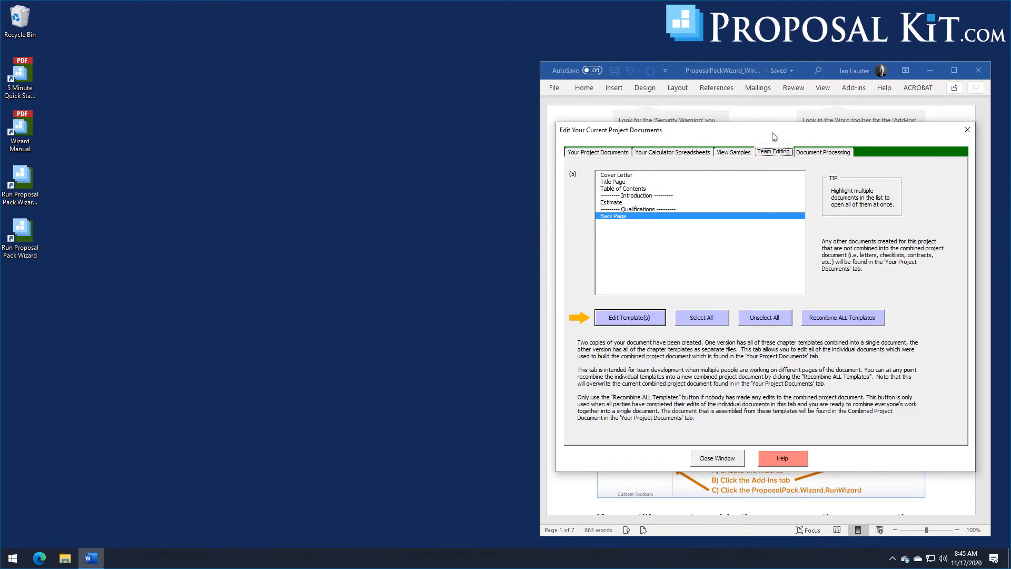
left_click(846, 323)
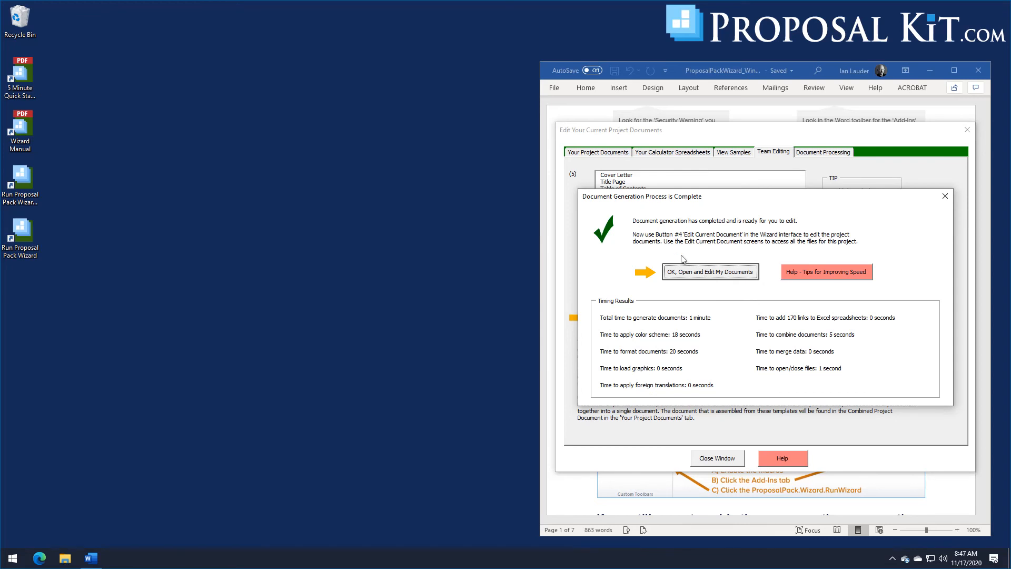
left_click(710, 272)
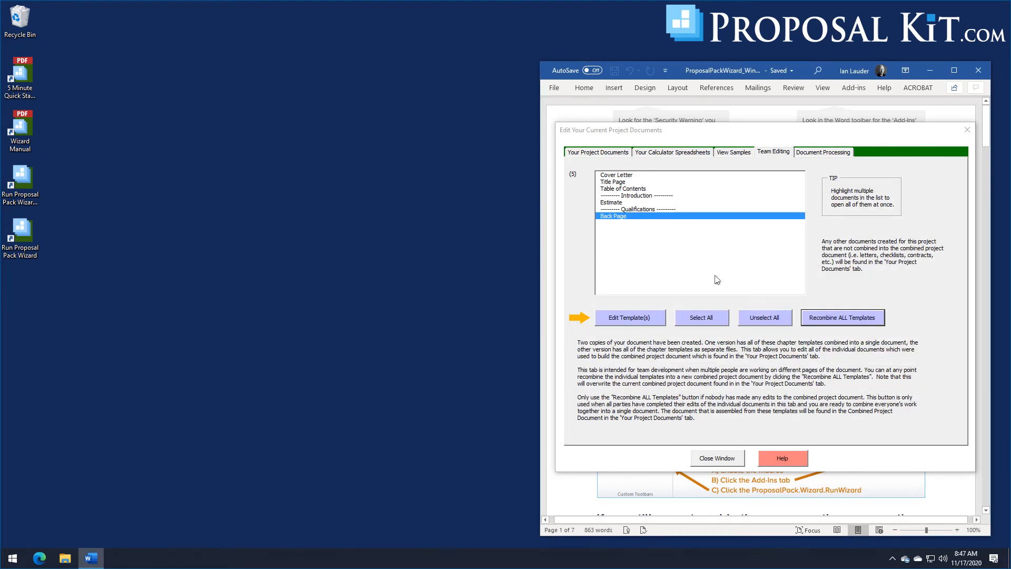
Step: Open the Combined Project Document with its linked data updated, review its pages, and close it
left_click(603, 153)
left_click(631, 229)
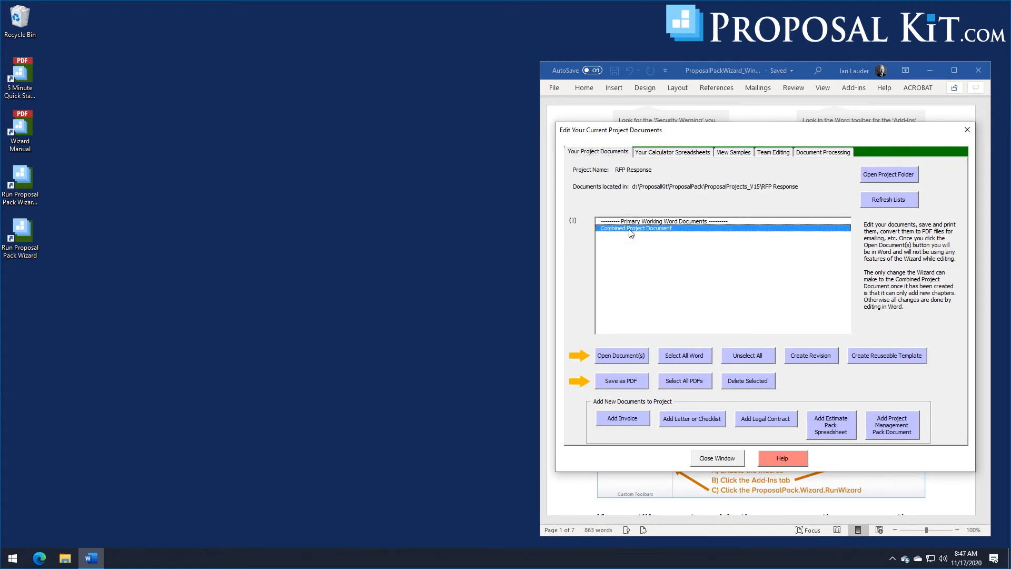
left_click(616, 362)
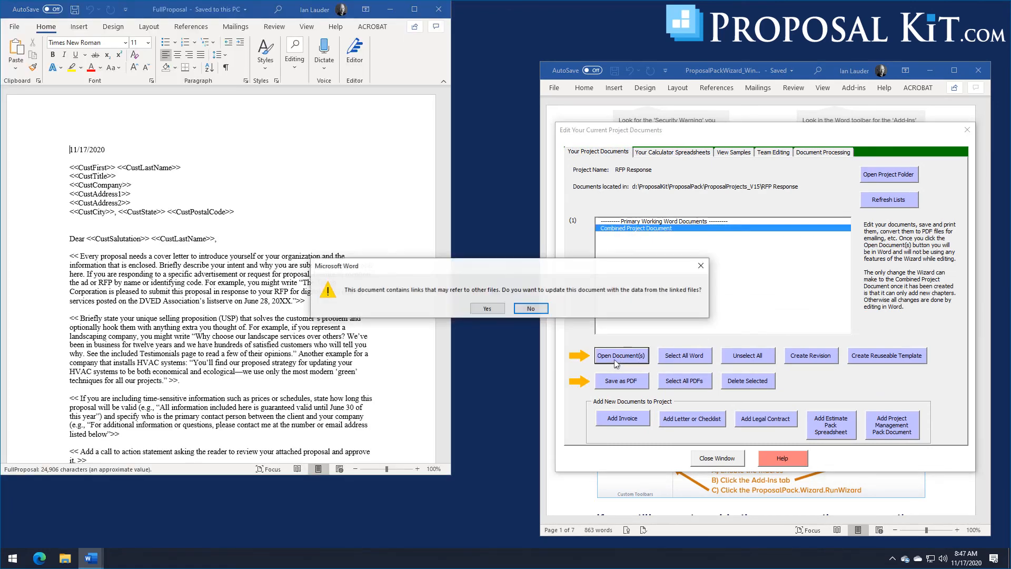
left_click(500, 310)
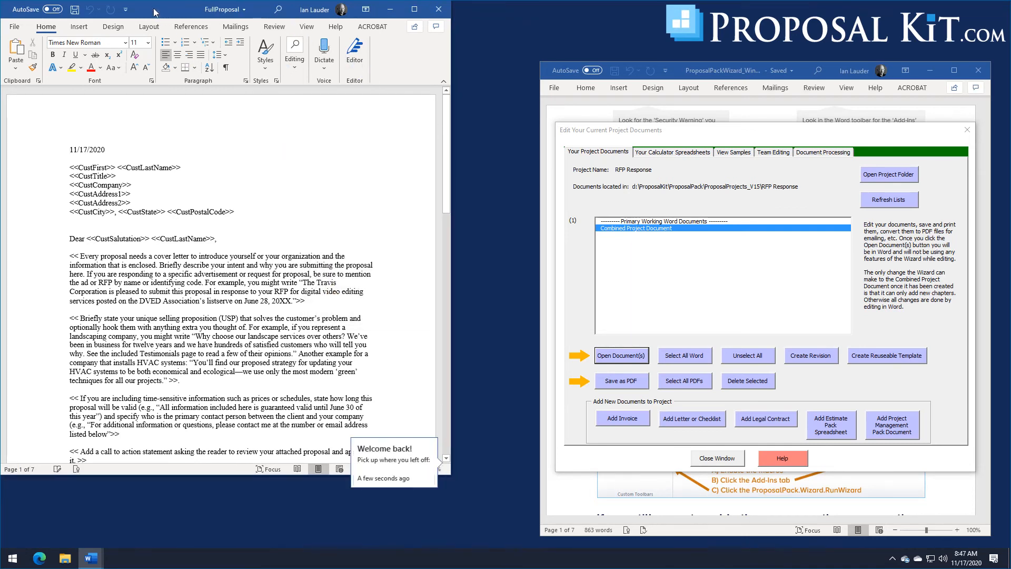
left_click_drag(165, 12, 230, 20)
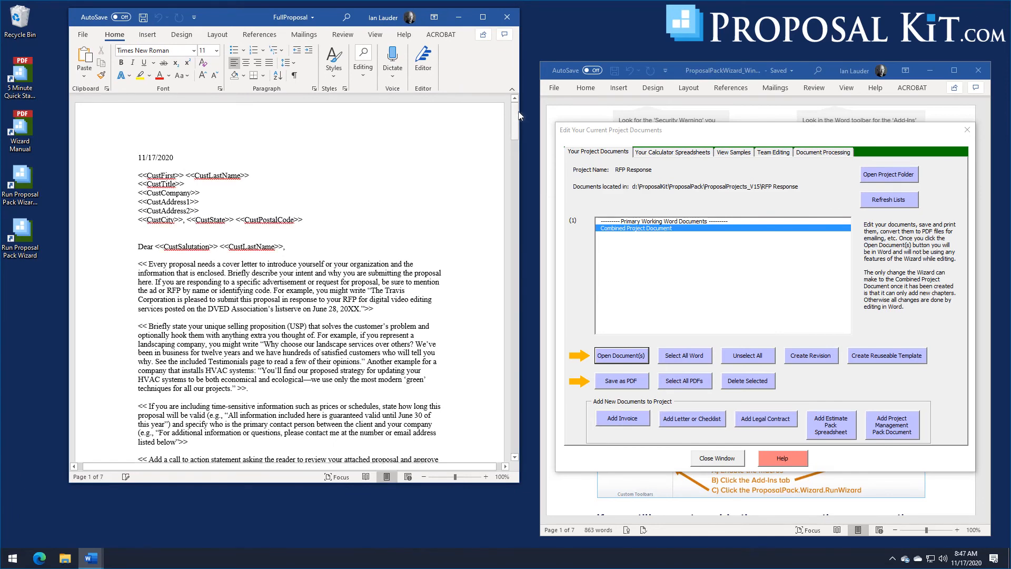
left_click_drag(517, 113, 523, 225)
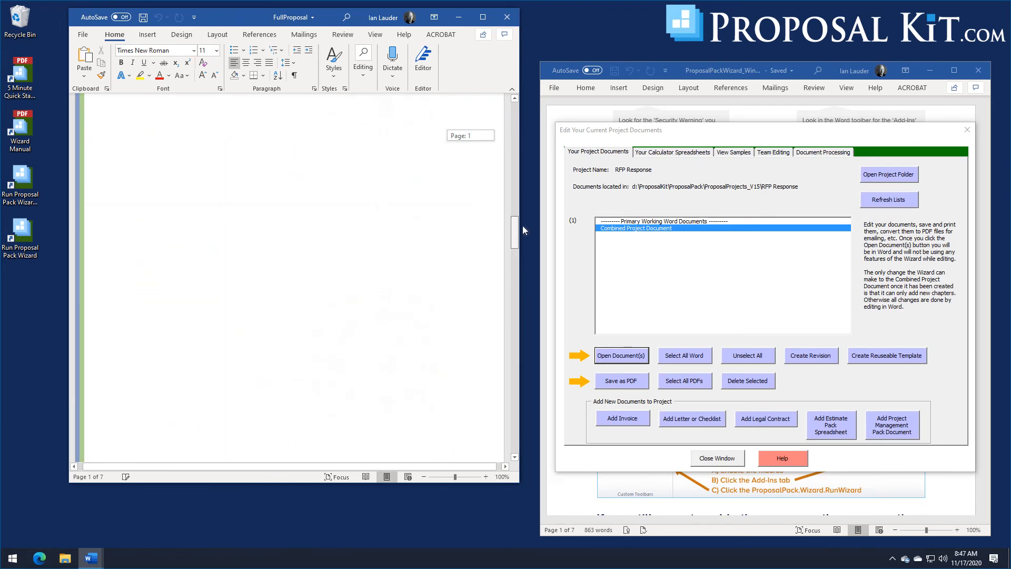
left_click(508, 17)
left_click(502, 300)
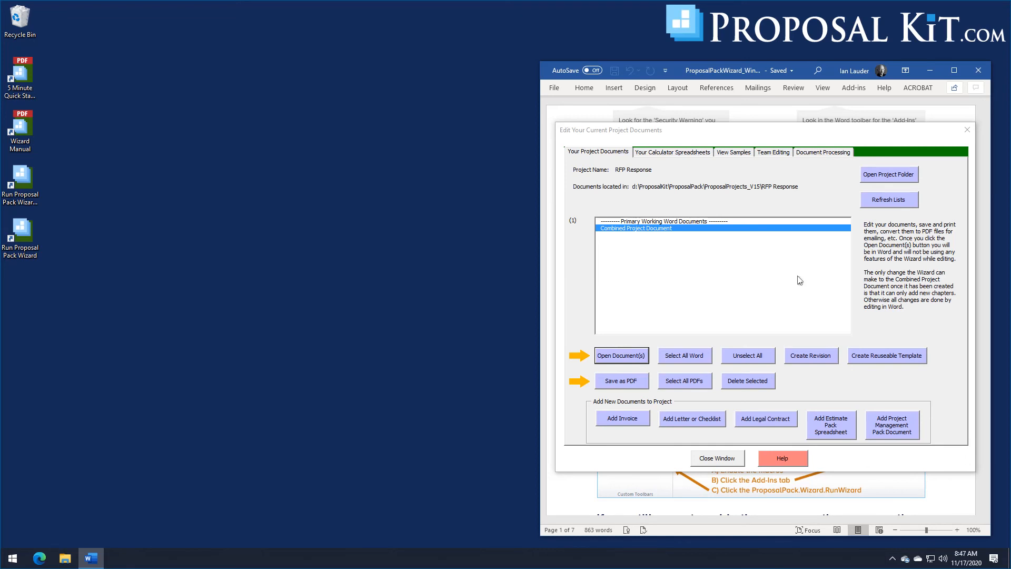
Step: Review the document processing options for the combined document, and close the project editing window
left_click(832, 154)
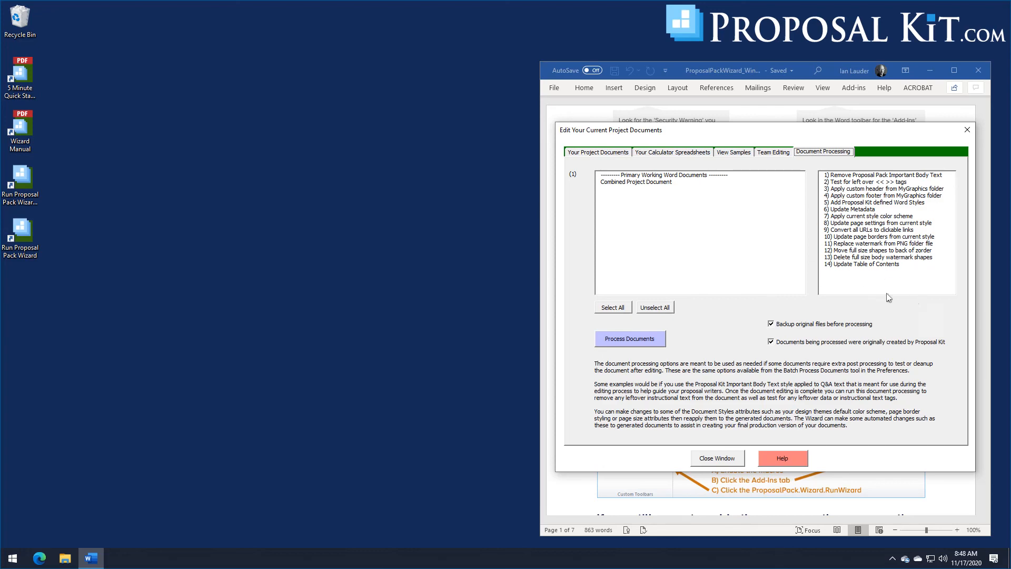
left_click(715, 460)
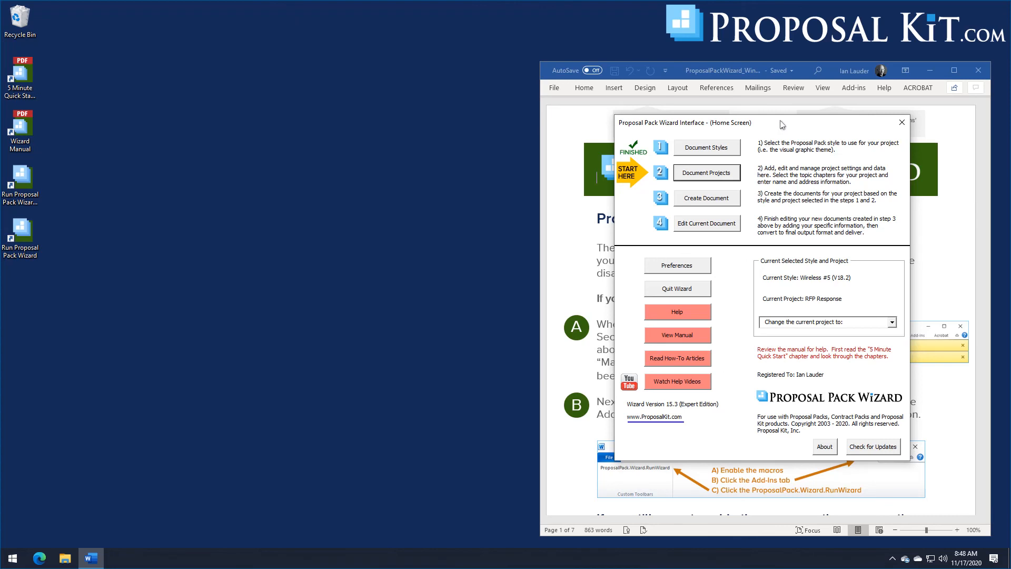